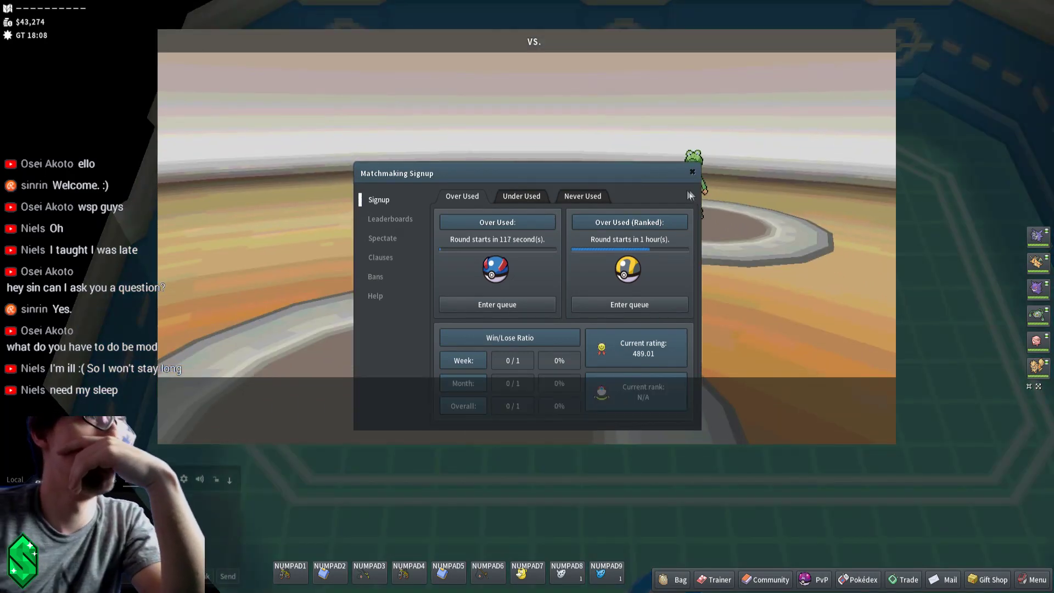
left_click(692, 173)
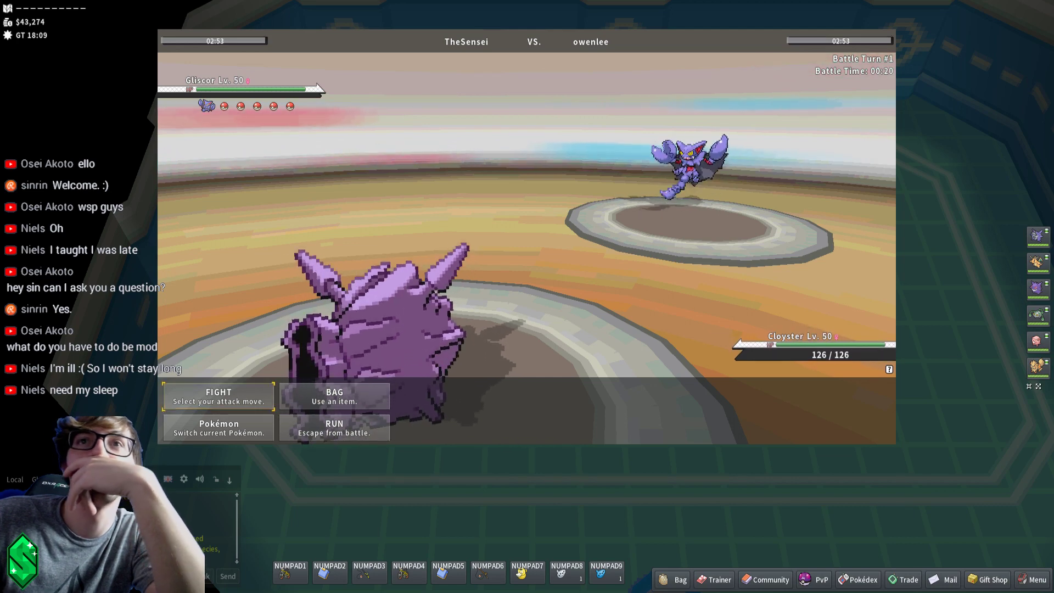
- Have Cloyster use Shell Smash on turn one
left_click(218, 395)
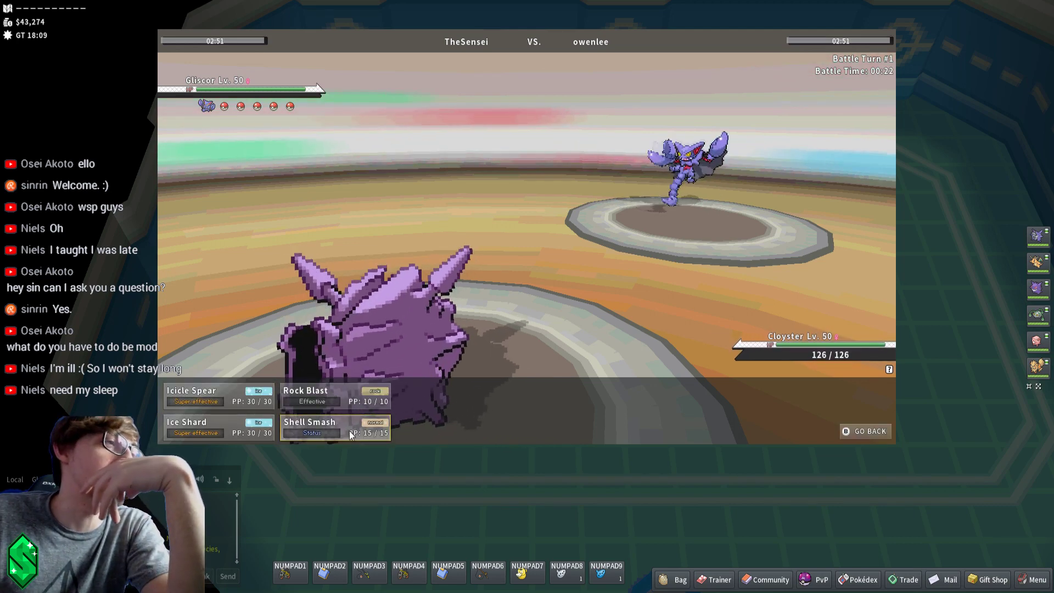
left_click(218, 427)
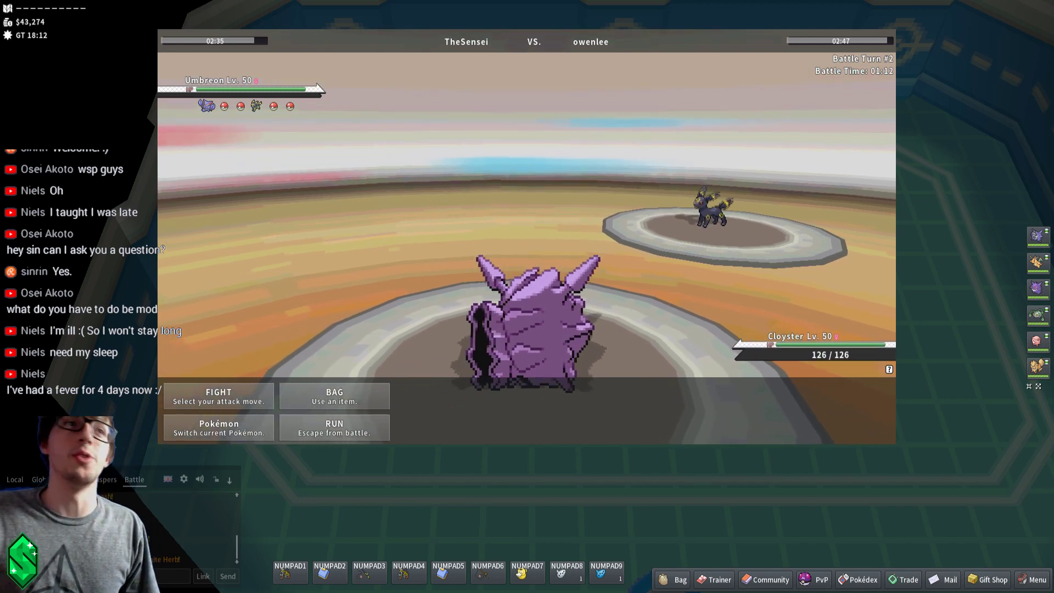
- Hit Umbreon with Icicle Spear, then bring up Cloyster's moves for turn three
left_click(227, 392)
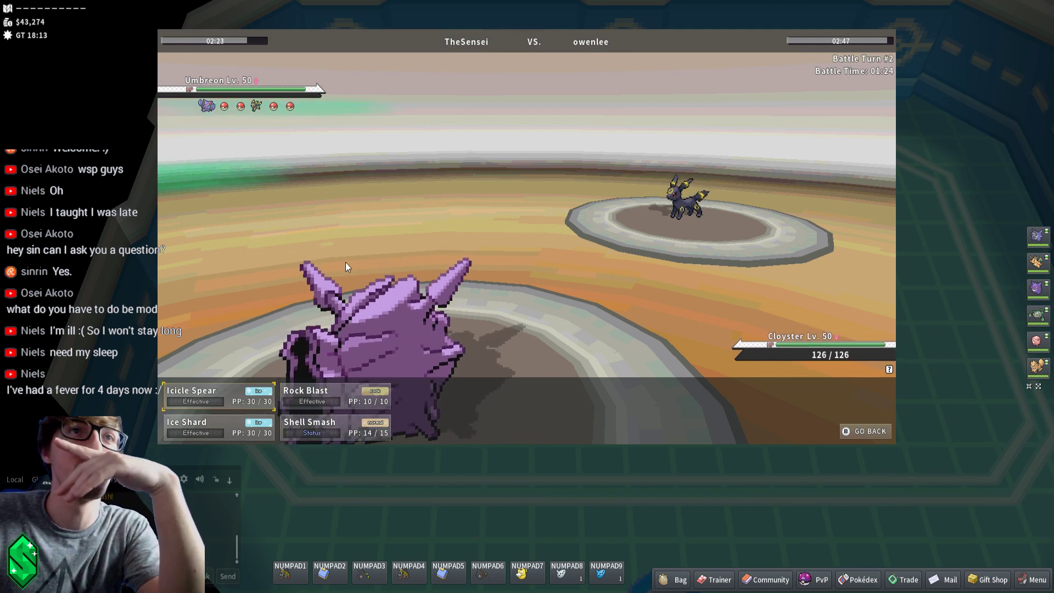
left_click(250, 402)
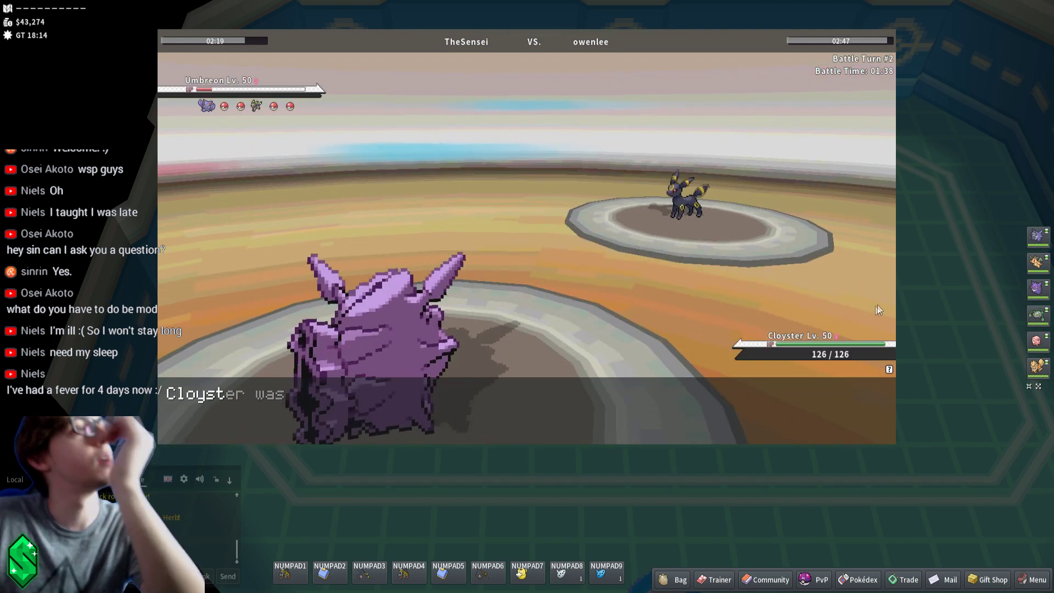
left_click(234, 388)
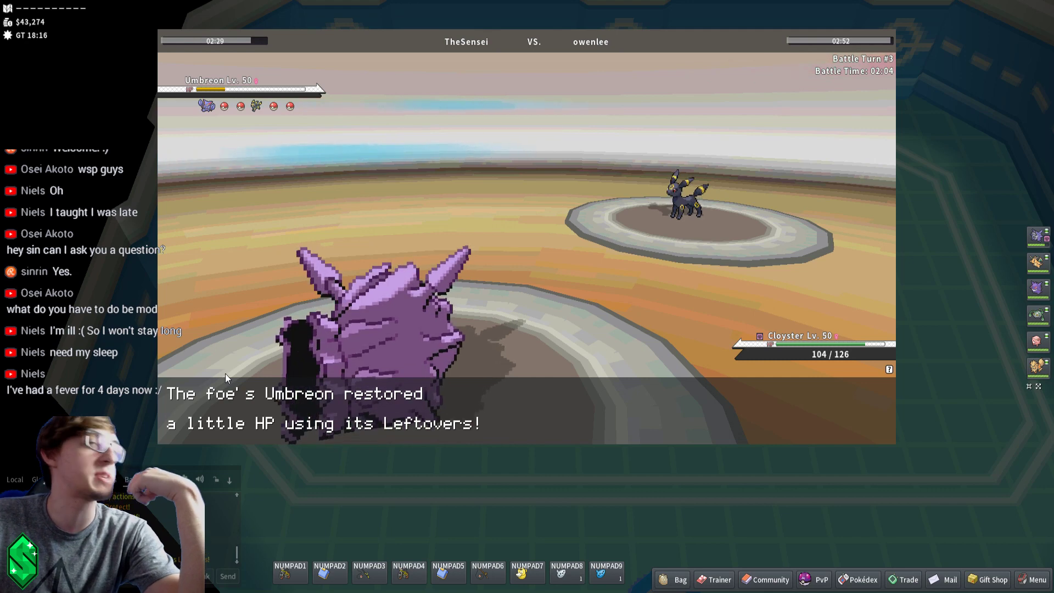
- Open Cloyster's move list to keep attacking until Heracross appears
left_click(219, 399)
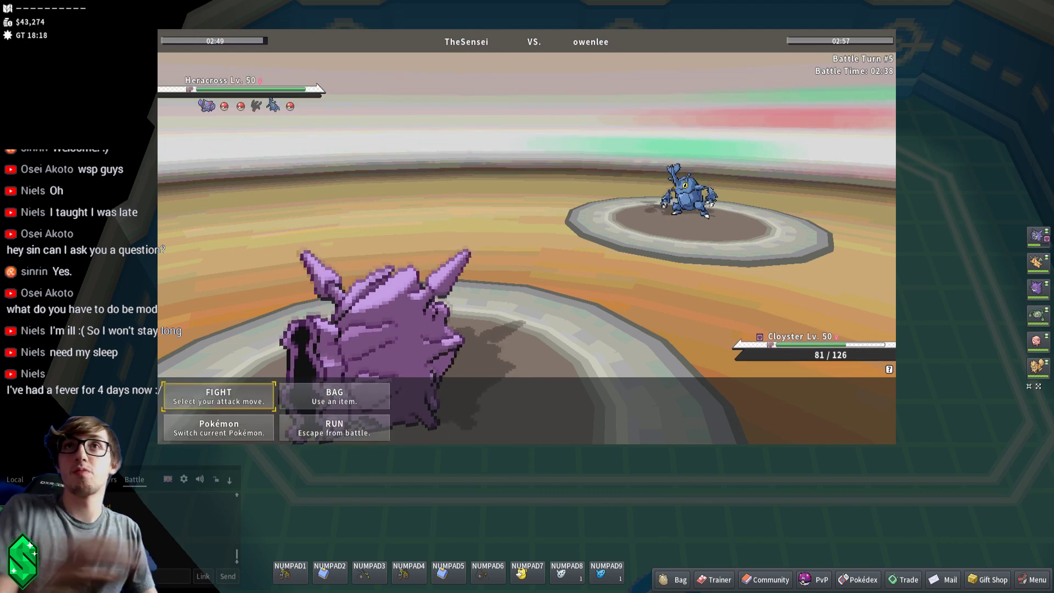
- Open Cloyster's move list to attack Heracross
left_click(218, 396)
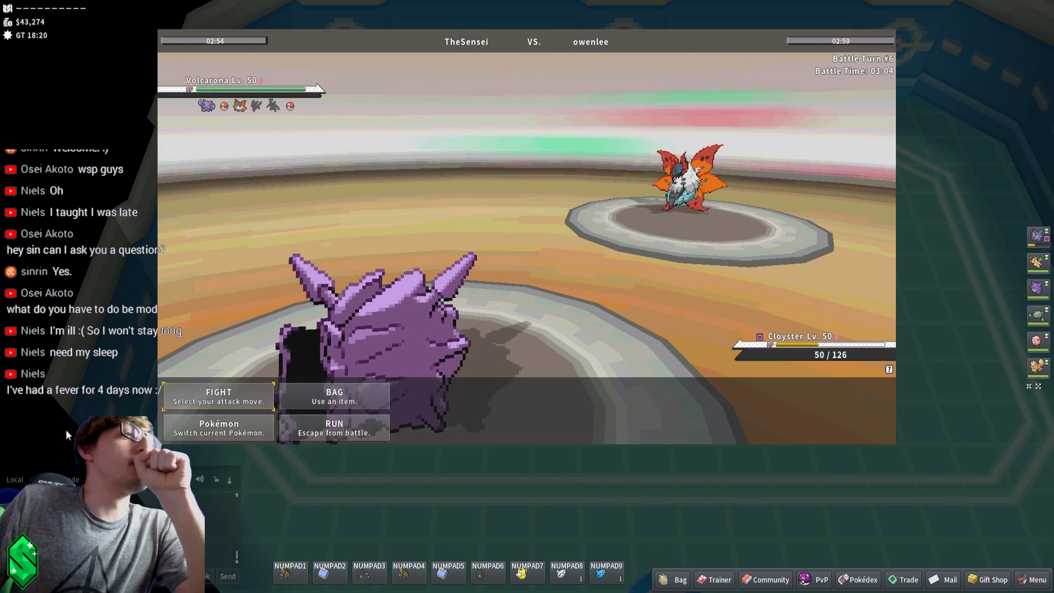
- Hit Volcarona with Rock Blast, then bring up Cloyster's moves against Gliscor
left_click(195, 392)
mouse_move(335, 395)
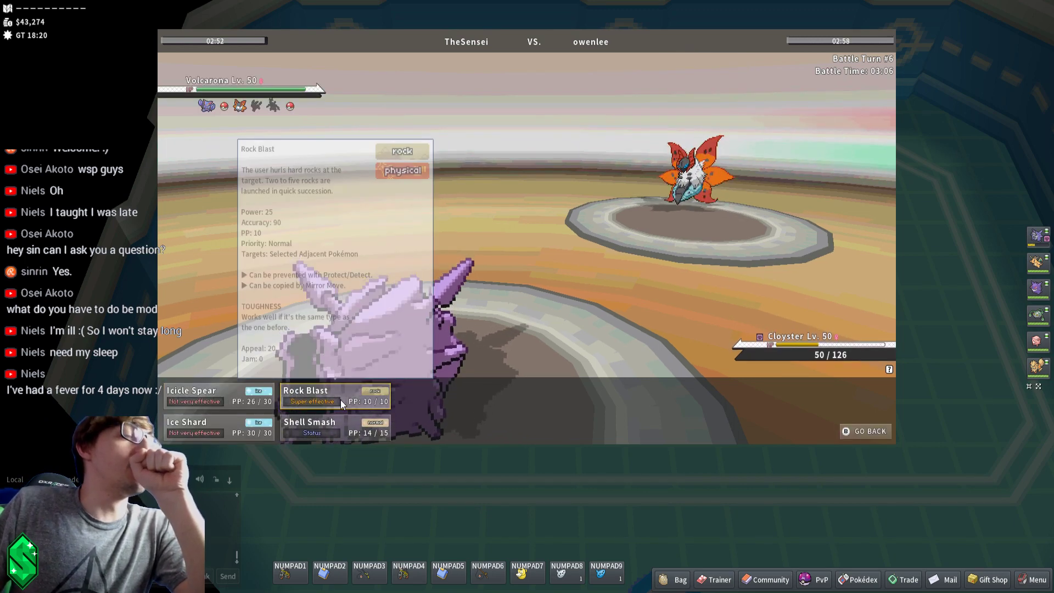
left_click(340, 400)
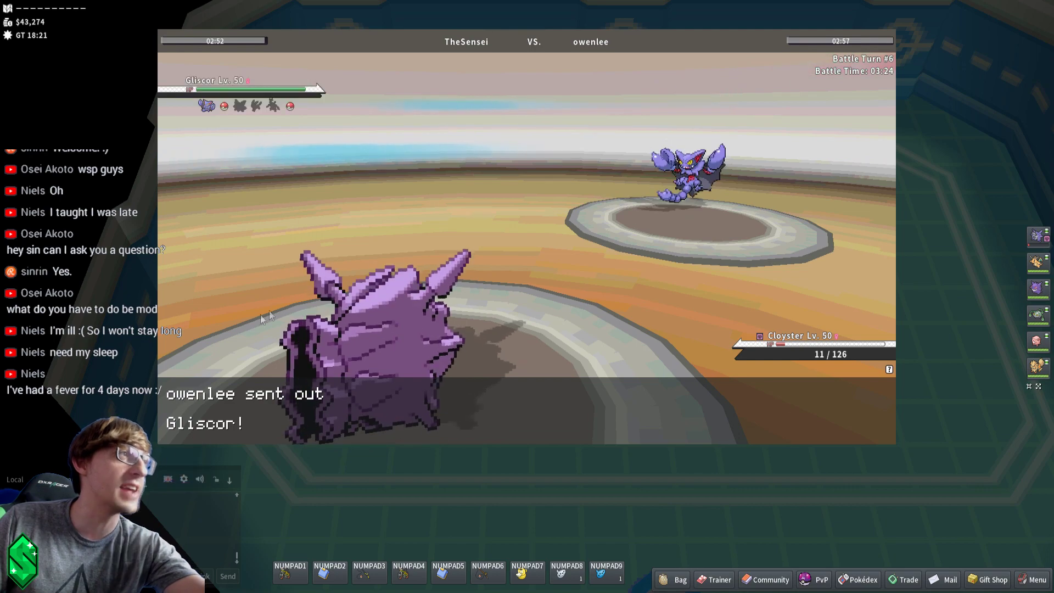
left_click(209, 402)
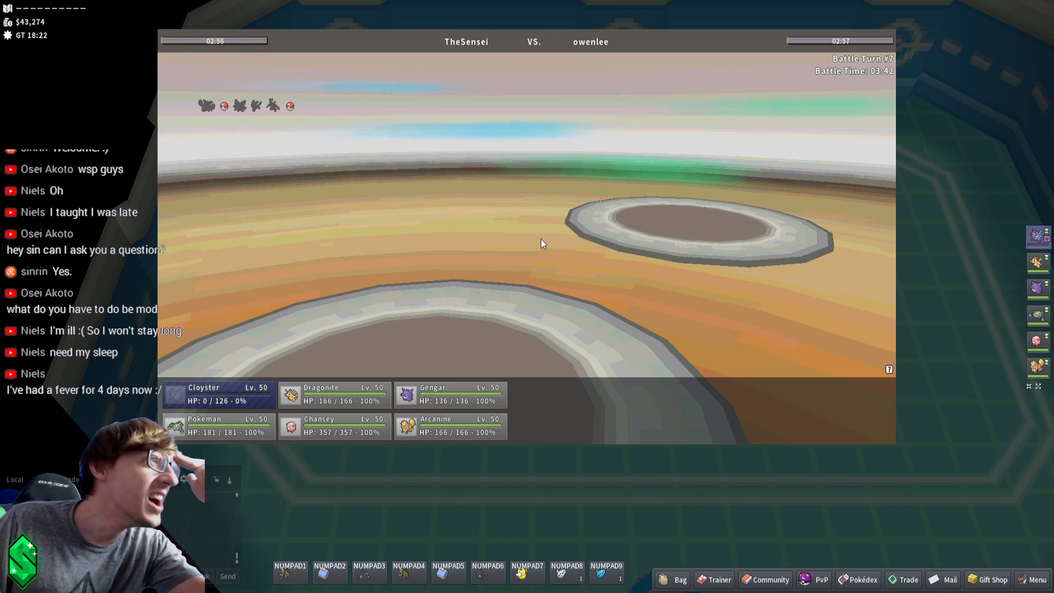
- Send out Dragonite for the fainted Cloyster, then switch Dragonite out for Pokeman
left_click(322, 401)
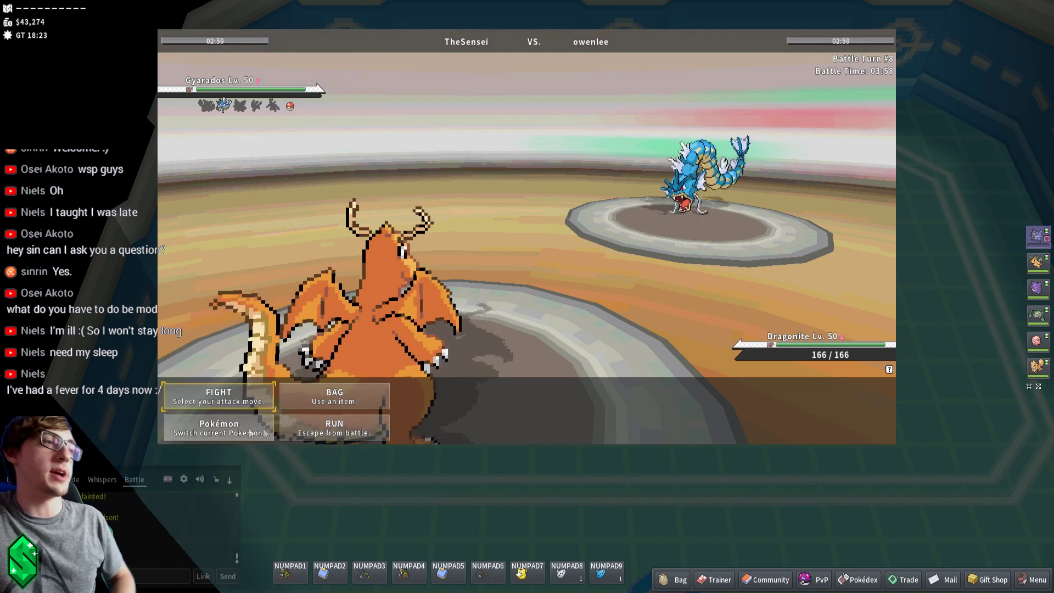
left_click(216, 426)
left_click(449, 391)
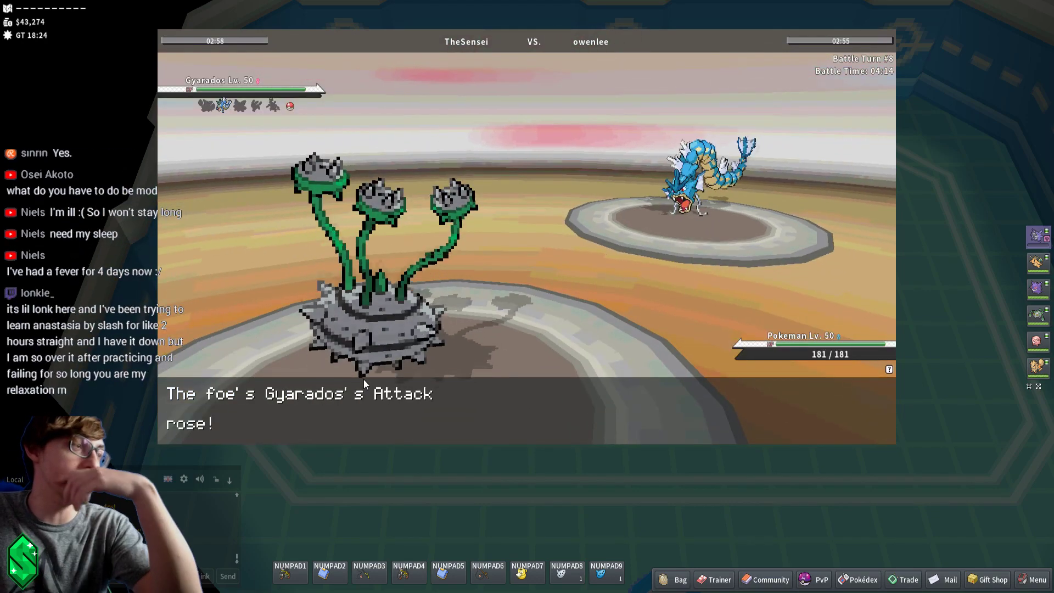
- Have Ferrothorn seed Gyarados with Leech Seed
left_click(248, 384)
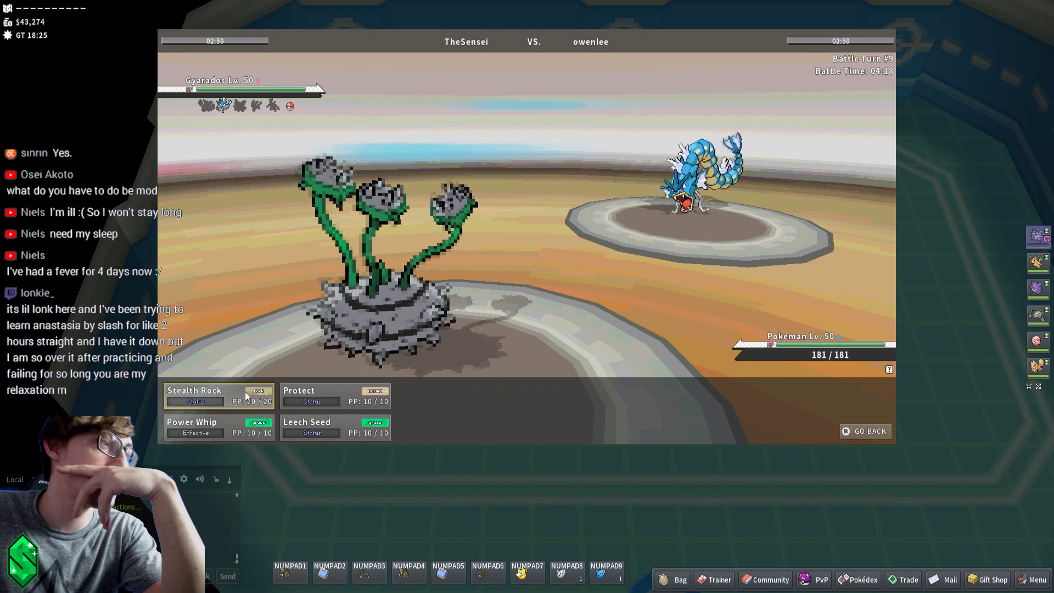
mouse_move(335, 427)
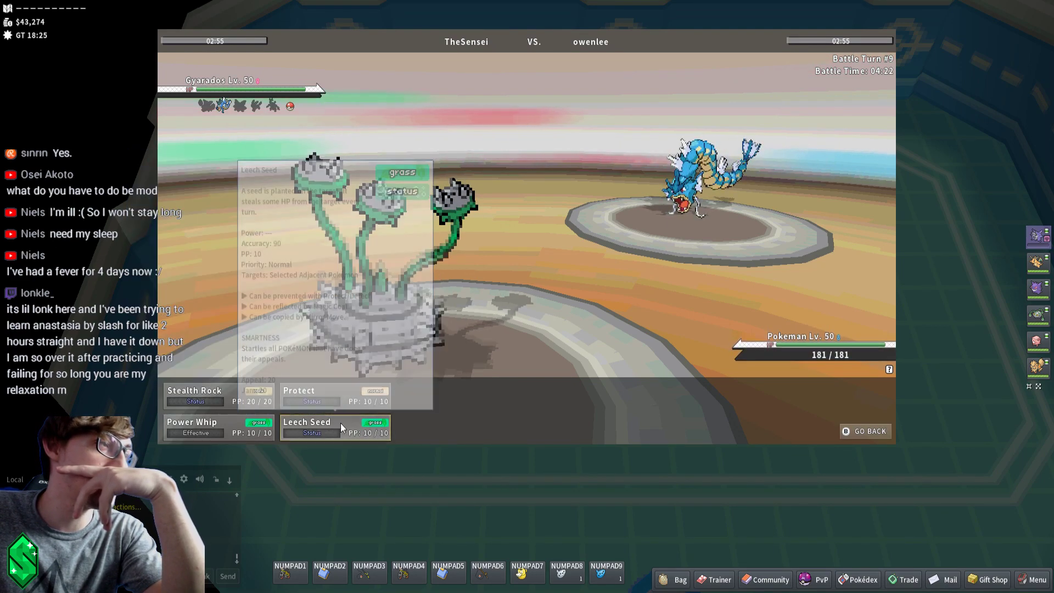
left_click(338, 424)
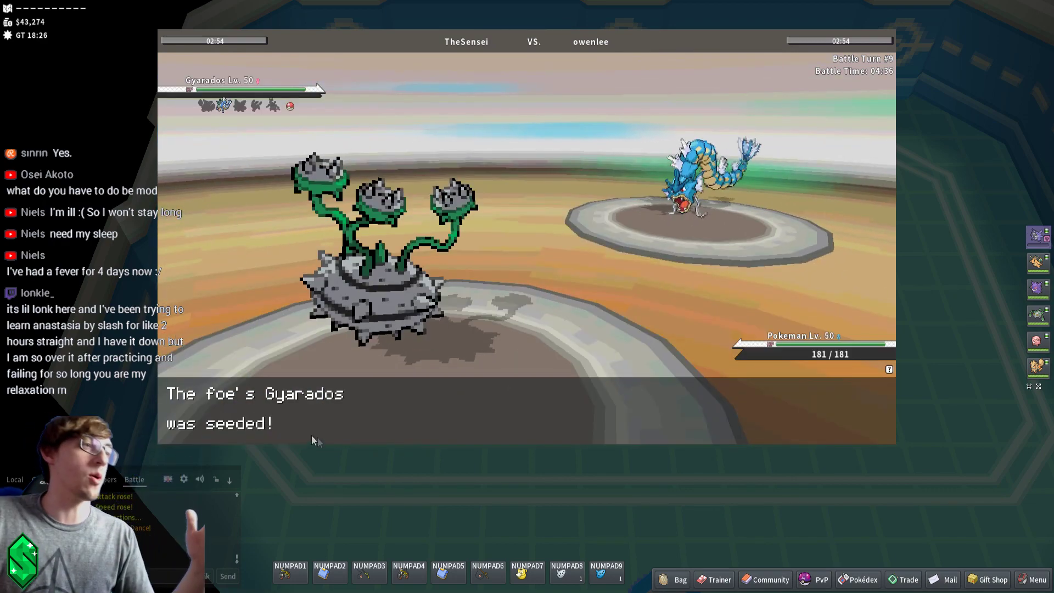
- Have Ferrothorn use Power Whip against Gyarados on two consecutive turns
left_click(194, 403)
mouse_move(218, 426)
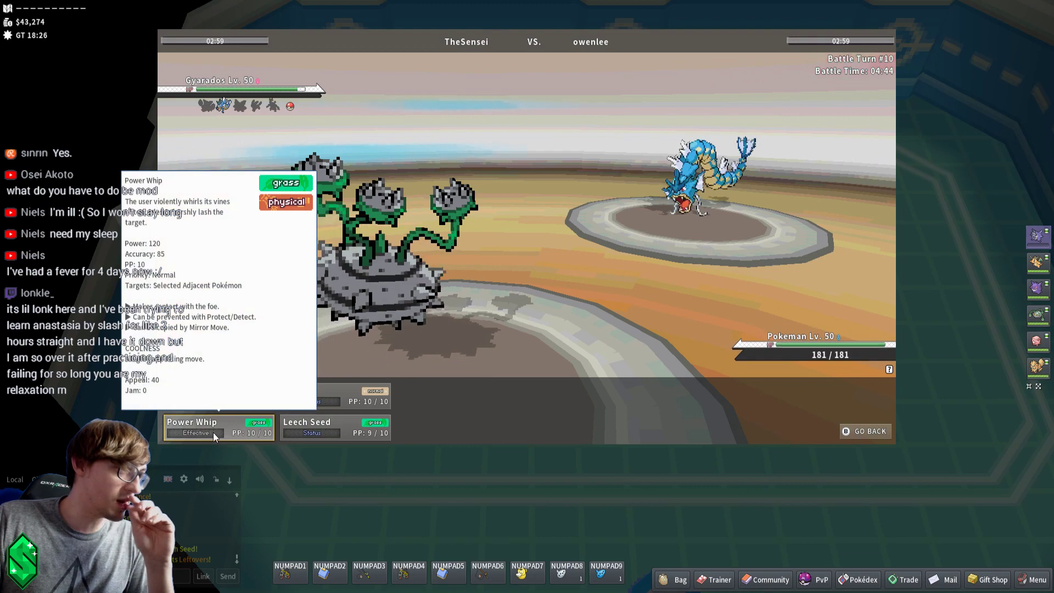
left_click(213, 432)
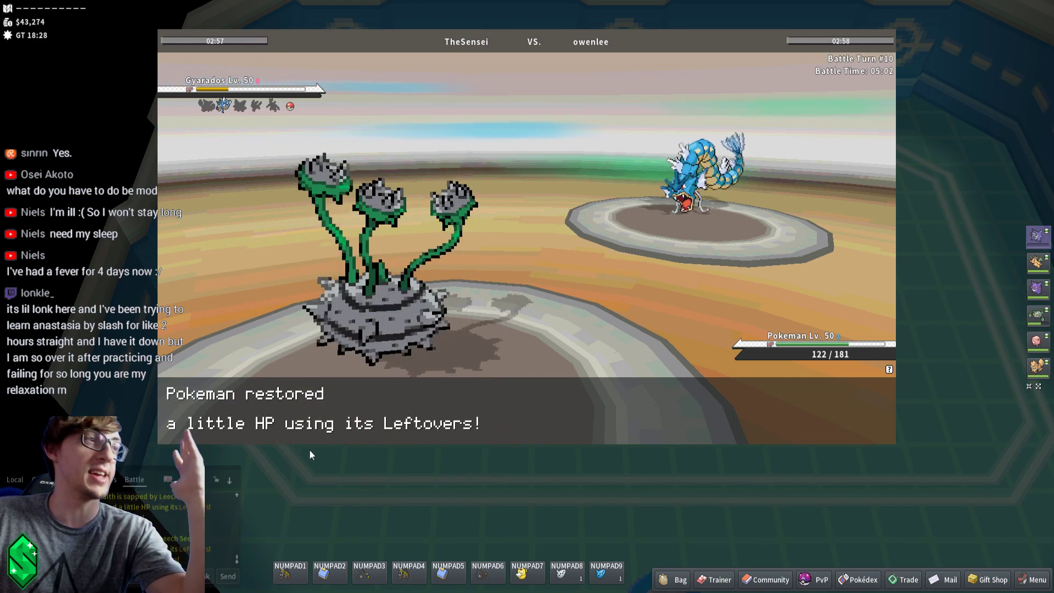
left_click(231, 399)
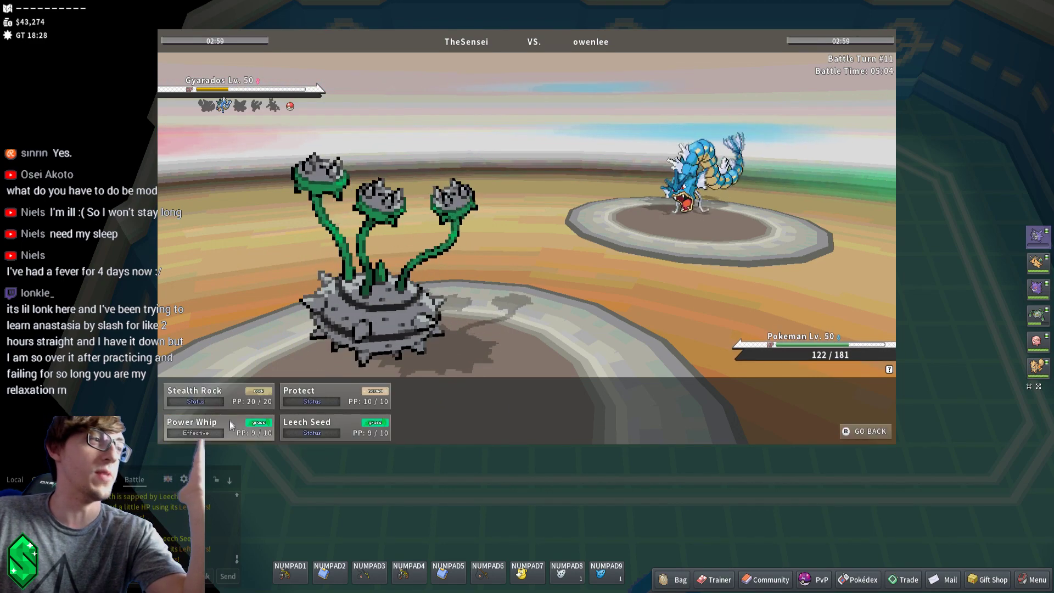
left_click(230, 424)
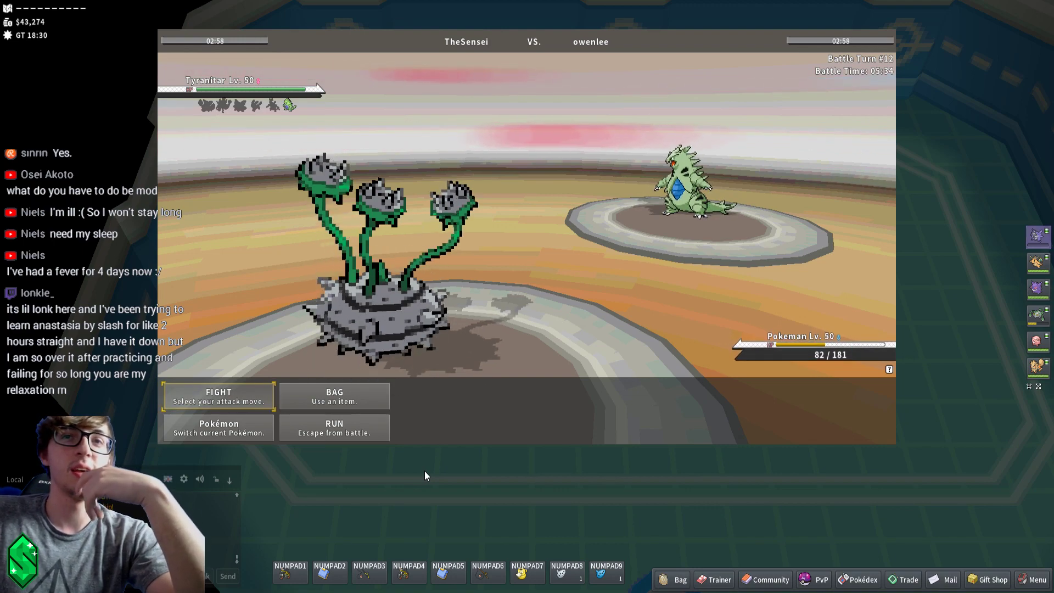
- Have Ferrothorn use Leech Seed on Tyranitar, then bring up the next turn's moves
left_click(200, 405)
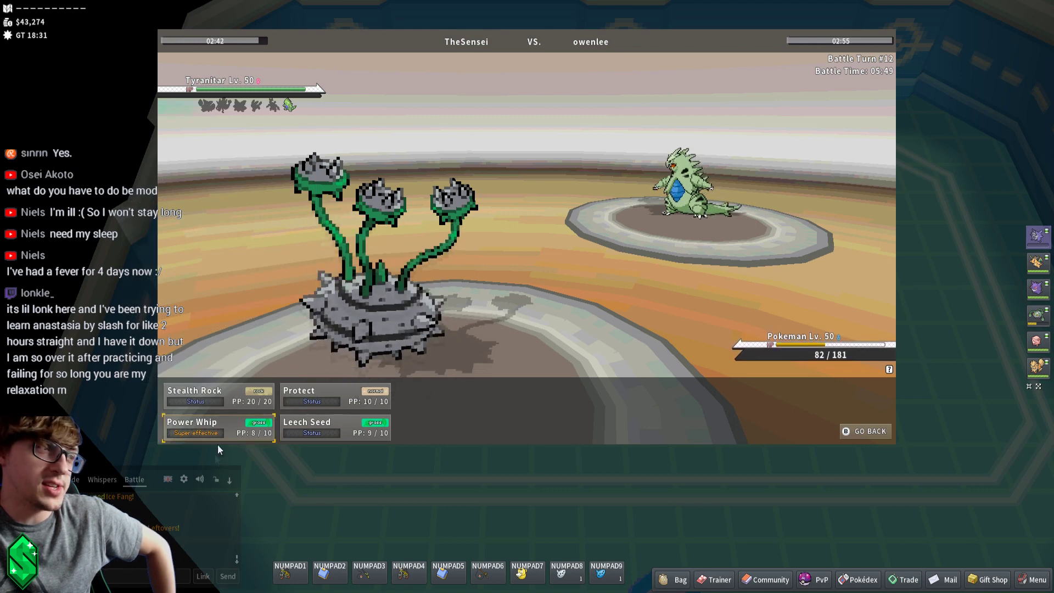
mouse_move(336, 426)
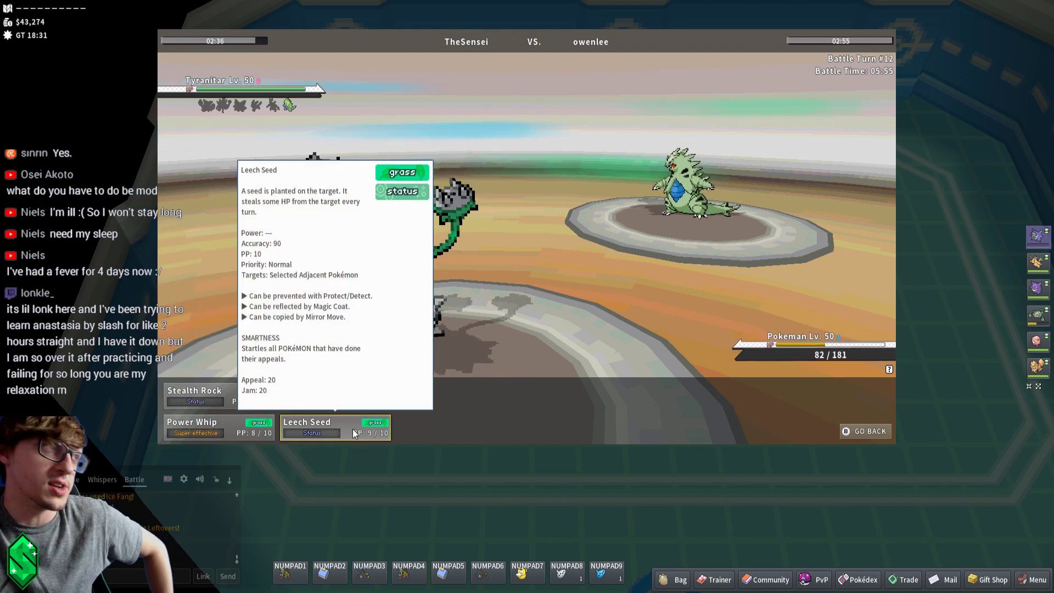
left_click(352, 429)
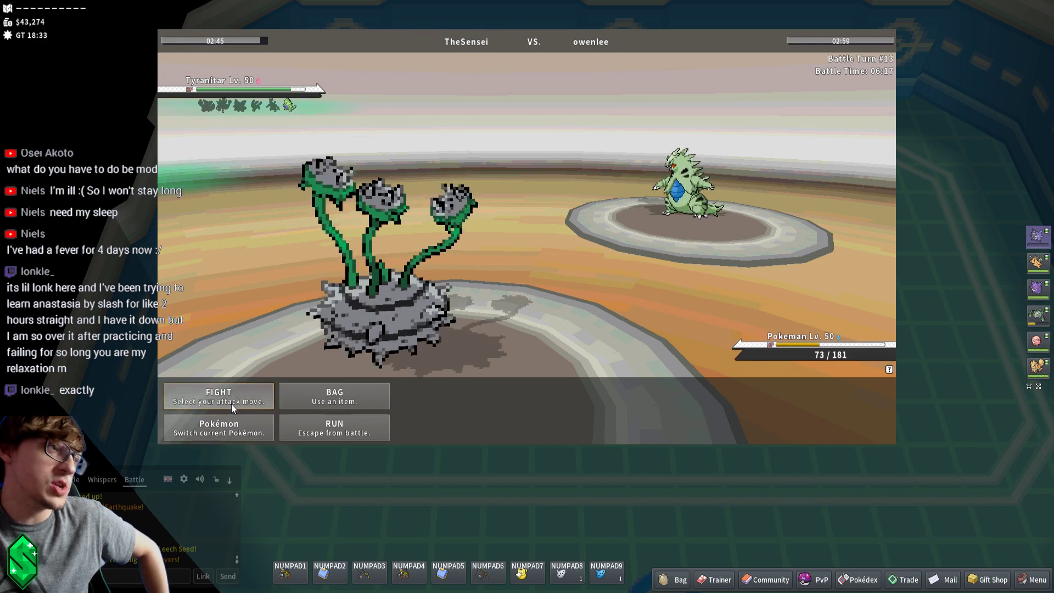
left_click(232, 403)
- Choose this turn's move against Tyranitar and wait for the opponent's action
left_click(359, 390)
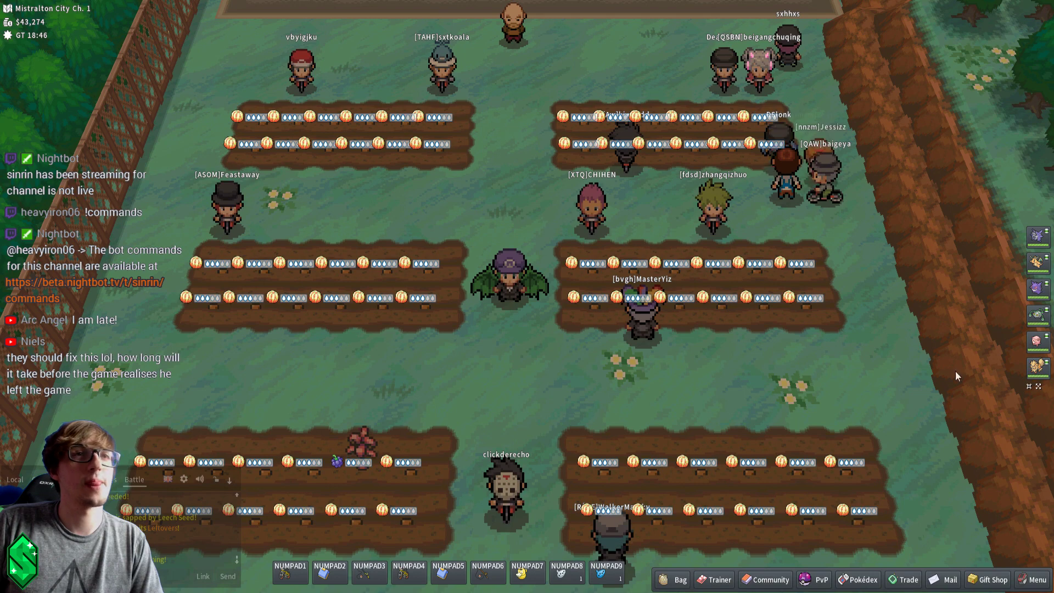
- Re-enter the Over Used queue from PvP Matchmaking Signup
left_click(815, 579)
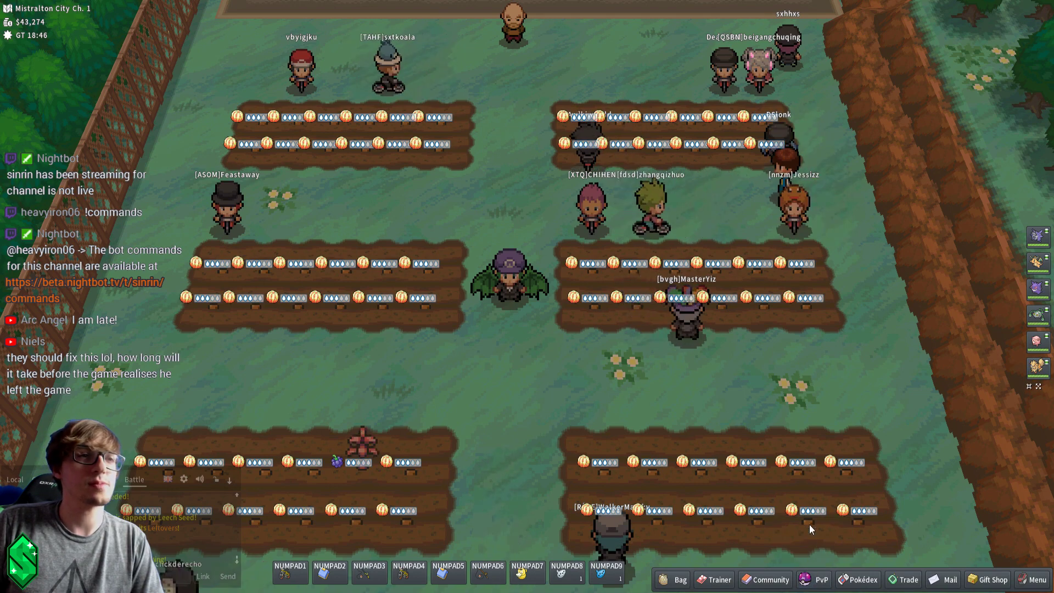
left_click(503, 304)
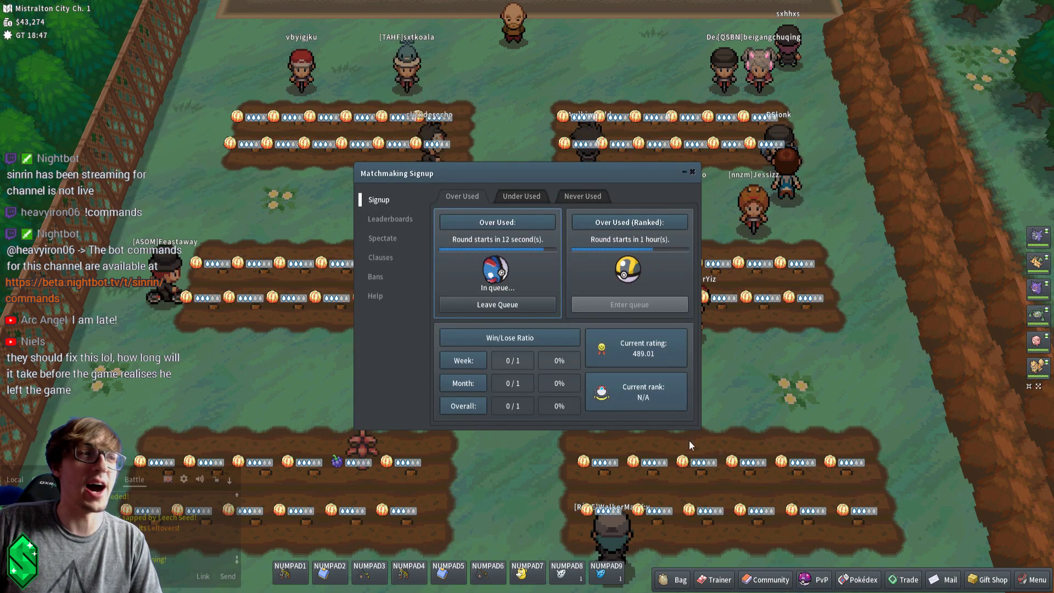